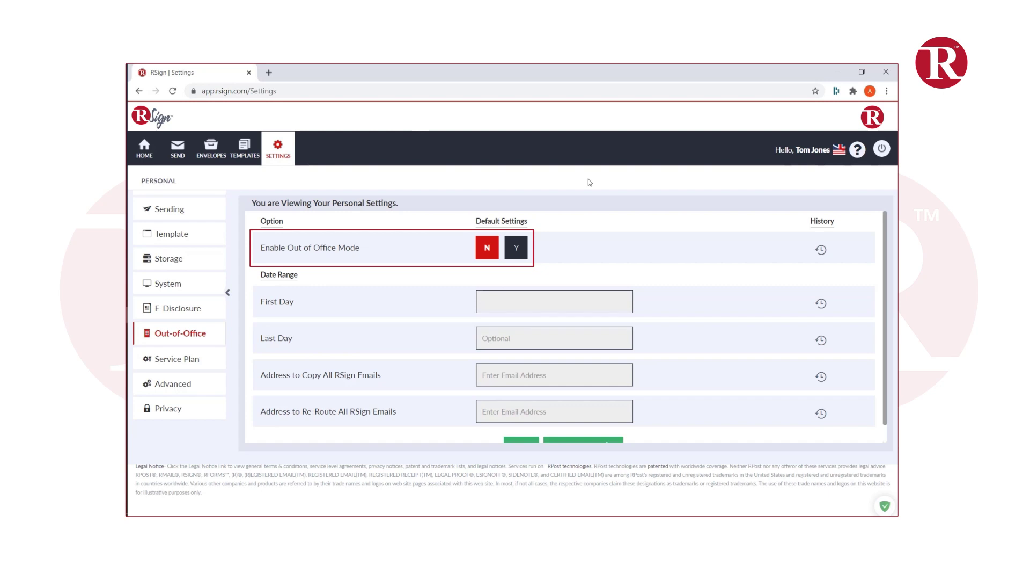
# - Enable Out of Office Mode and set the first day to 03/08/2021
pyautogui.click(519, 248)
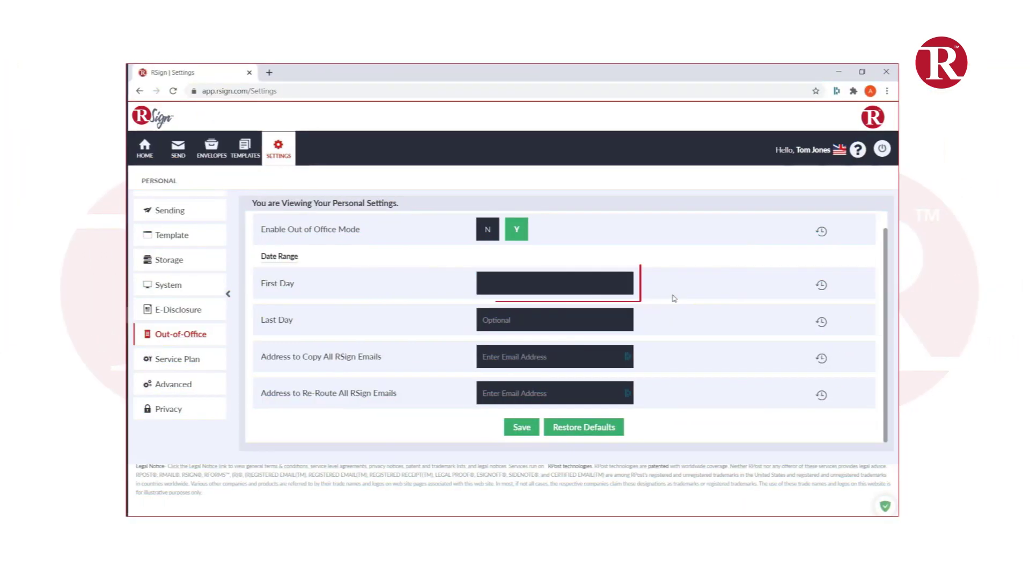
pyautogui.click(561, 283)
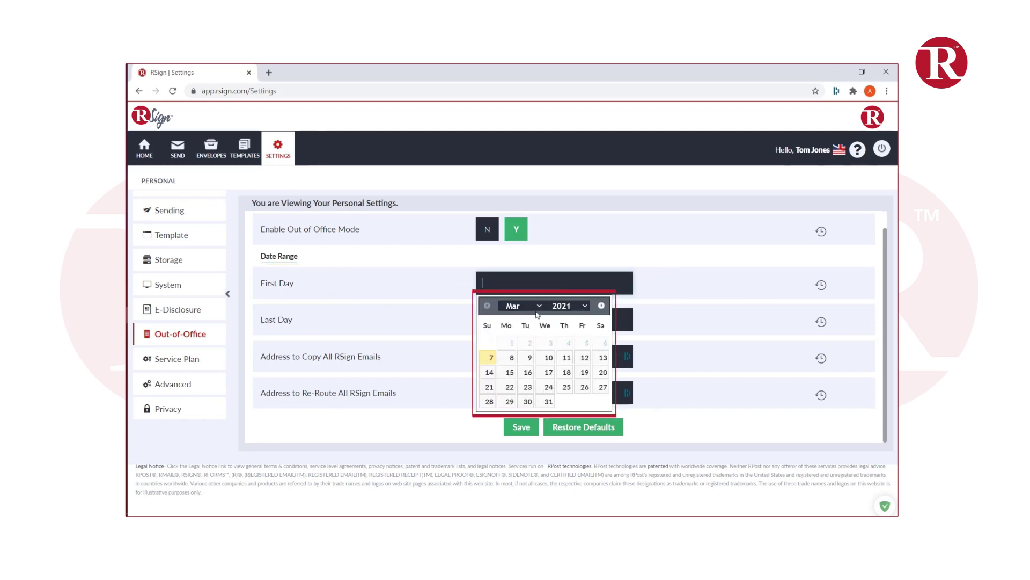
pyautogui.click(510, 359)
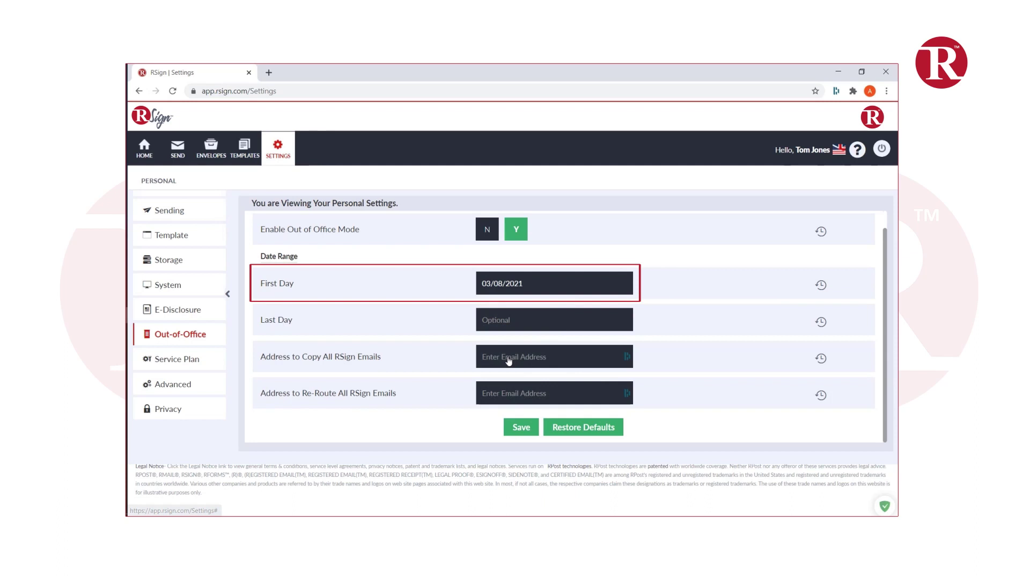
# - Pick March 12 in the Last Day calendar, giving 03/12/2021
pyautogui.click(513, 320)
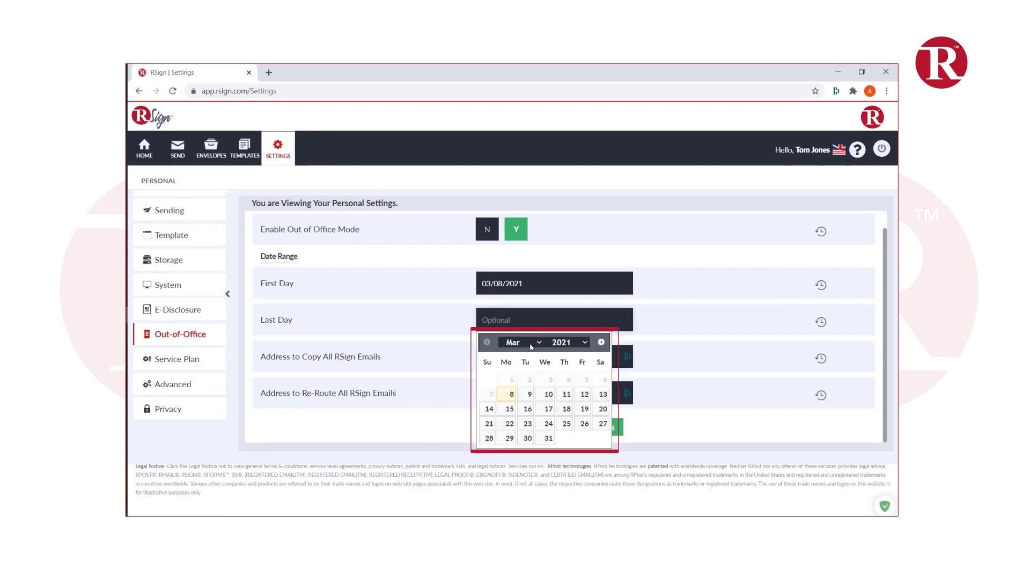
pyautogui.click(585, 394)
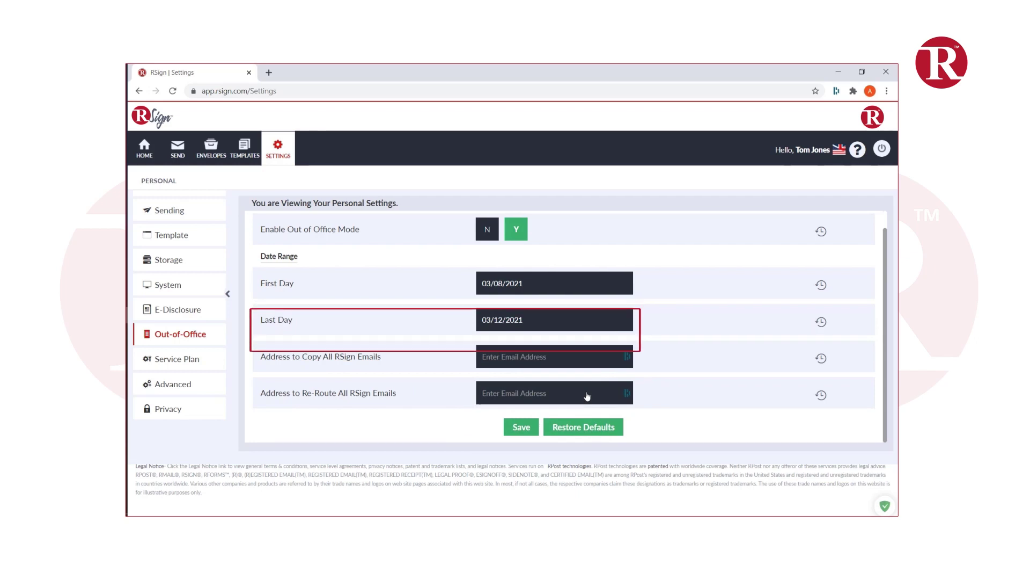